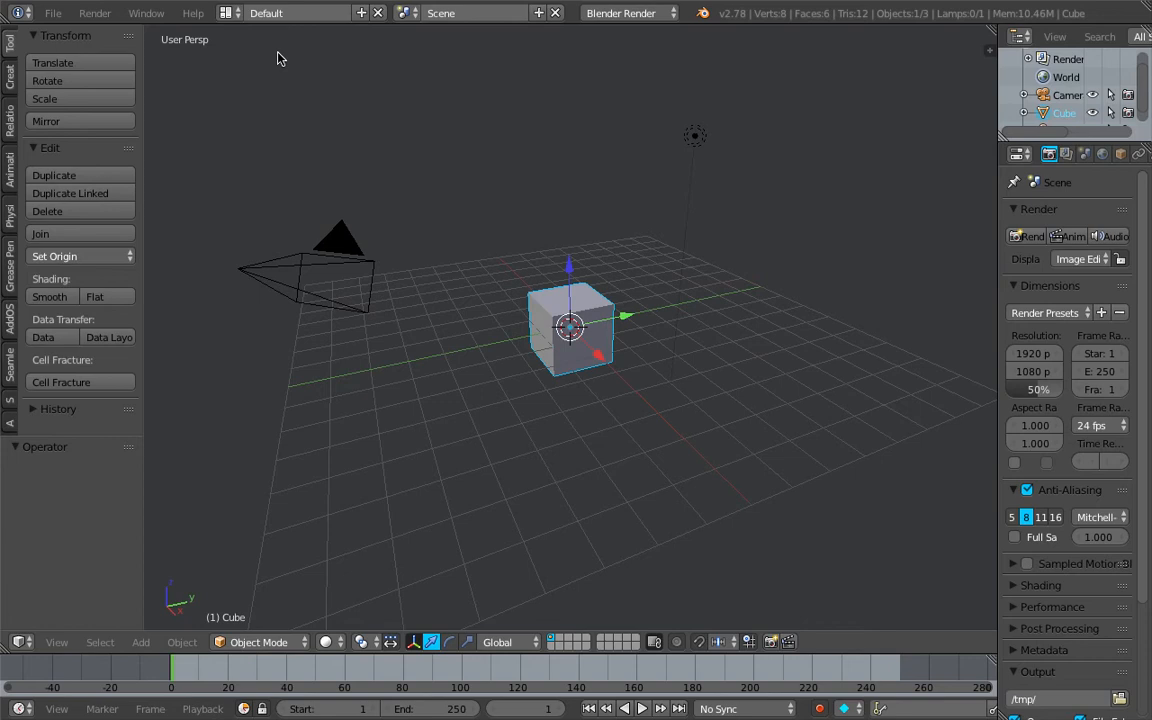
- Delete the default cube, camera and lamp, then switch to the Compositing screen layout
middle_drag(533, 283, 548, 282)
key(a)
key(a)
key(x)
click(548, 282)
click(228, 13)
click(276, 77)
- Create a new Sverchok node tree above a single 3D view and add a Random Vector MK2 node
click(228, 419)
drag(464, 440, 330, 460)
click(386, 419)
key(shift+a)
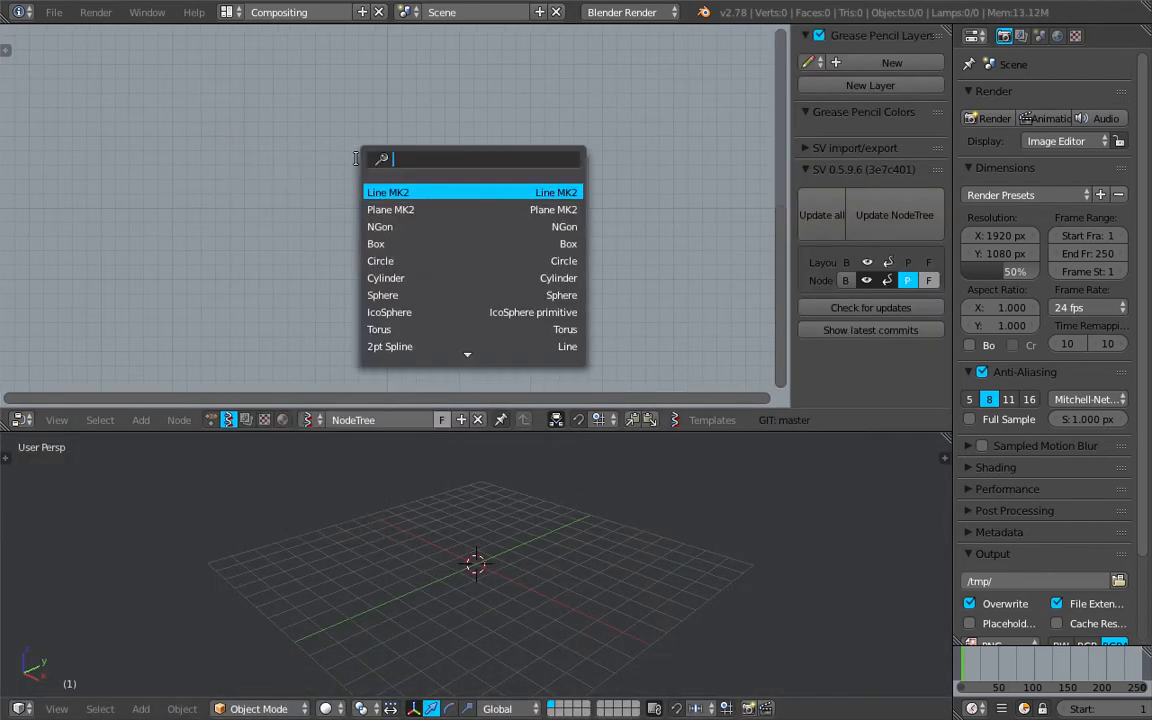
text(rand)
key(Down)
key(Up)
key(Return)
click(430, 158)
- Add a Viewer Draw node and feed the random points into its vertices
key(shift+a)
text(view)
key(Return)
click(474, 158)
scroll(310, 175, up, 2)
drag(287, 195, 503, 280)
- Raise the Random Vector point count to 100
drag(220, 215, 270, 215)
scroll(475, 560, up, 3)
drag(220, 215, 275, 215)
scroll(435, 537, up, 3)
scroll(435, 537, down, 3)
double_click(228, 215)
text(00)
key(Return)
scroll(246, 217, down, 3)
- Add a Randomize input vertices node and set all three amplitudes together
key(shift+a)
click(308, 186)
text(random)
key(Down)
key(Return)
click(309, 188)
mouse_move(355, 242)
mouse_down()
mouse_move(400, 275)
mouse_move(267, 219)
mouse_up()
- Raise the point count to 203 and view the denser cloud
drag(160, 204, 170, 206)
middle_drag(470, 560, 440, 540)
drag(170, 204, 200, 204)
scroll(535, 583, down, 3)
middle_drag(560, 520, 535, 583)
key(ctrl+s)
text(3)
- Save the file as sv_plexus_003.blend and tidy the node layout with the sidebar hidden
key(Return)
click(1094, 60)
middle_drag(683, 487, 660, 500)
drag(360, 191, 325, 144)
drag(535, 147, 630, 152)
key(n)
drag(300, 140, 340, 150)
drag(175, 170, 240, 181)
drag(330, 150, 362, 155)
- Add a KDT Closest Edges MK2 node below the others
key(shift+a)
click(475, 139)
text(kdt)
key(Down)
key(Return)
click(524, 162)
mouse_move(524, 162)
mouse_down()
mouse_move(515, 200)
mouse_move(495, 185)
mouse_up()
scroll(596, 207, up, 1)
scroll(480, 170, up, 1)
scroll(420, 120, up, 1)
drag(377, 85, 691, 230)
- Feed randomized vertices and KDT edges into Viewer Draw to show the edge web
mouse_move(555, 182)
mouse_down()
mouse_move(548, 206)
mouse_move(691, 251)
mouse_up()
middle_drag(540, 540, 601, 516)
scroll(598, 520, up, 2)
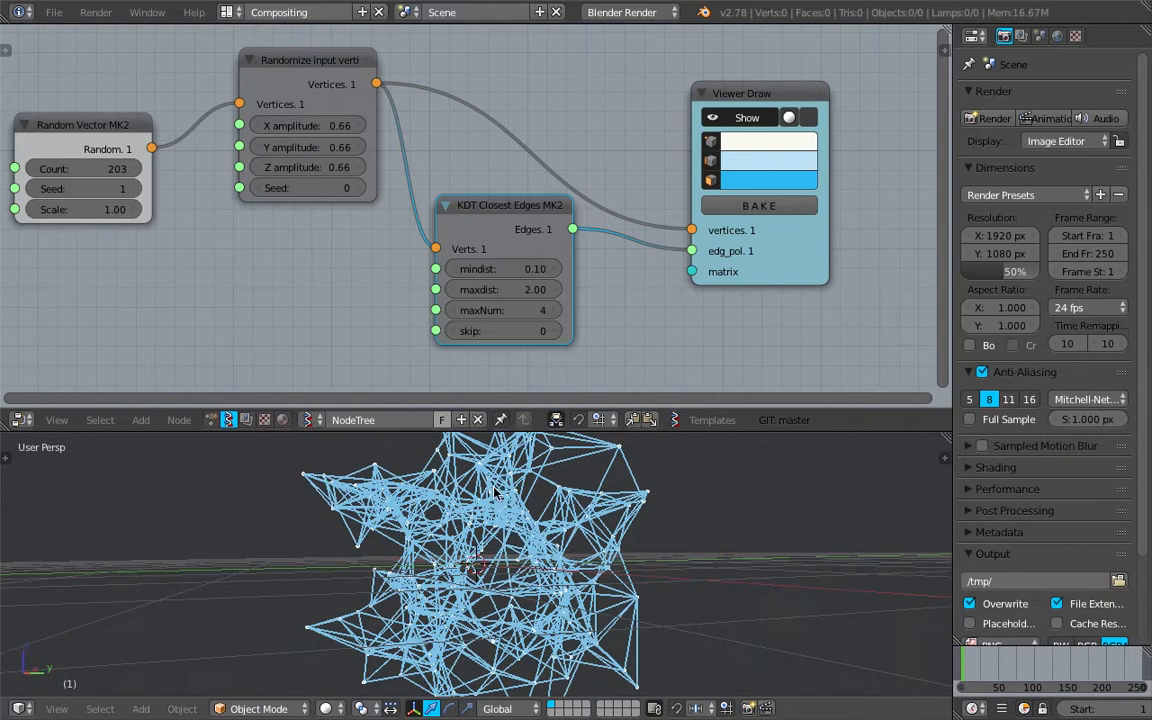
scroll(560, 500, up, 1)
drag(605, 400, 605, 213)
mouse_move(560, 450)
middle_down()
mouse_move(470, 330)
mouse_move(600, 288)
middle_up()
drag(655, 218, 655, 283)
middle_drag(500, 150, 470, 143)
- Raise KDT maxNum to 8 for a denser web
click(524, 208)
click(524, 208)
click(527, 208)
middle_drag(480, 500, 500, 458)
scroll(500, 458, down, 3)
scroll(500, 150, down, 2)
- Shift the left nodes over and set the randomize seed to 41
middle_drag(500, 150, 420, 160)
drag(205, 95, 60, 90)
drag(380, 42, 290, 58)
drag(270, 150, 330, 150)
mouse_move(445, 515)
middle_down()
mouse_move(498, 516)
mouse_move(543, 480)
middle_up()
scroll(520, 500, up, 2)
- Lower maxNum through 6, 2 and 1 while viewing the web edge-on
middle_drag(352, 183, 387, 186)
drag(560, 227, 530, 227)
scroll(470, 495, up, 3)
mouse_move(470, 520)
middle_down()
mouse_move(470, 495)
mouse_move(440, 480)
mouse_move(470, 495)
middle_up()
click(601, 227)
middle_drag(480, 543, 500, 485)
click(522, 227)
- Set maxNum to 2 and maxdist to 1.97, moving Viewer Draw aside
click(601, 227)
drag(560, 212, 556, 212)
mouse_move(597, 530)
middle_down()
mouse_move(318, 499)
mouse_move(480, 520)
middle_up()
drag(738, 200, 860, 137)
scroll(615, 167, down, 2)
- Insert a Fill Holes node between KDT edges and the viewer's edg_pol input
key(ctrl+space)
text(fill)
key(Return)
drag(560, 150, 612, 104)
drag(520, 213, 570, 185)
drag(670, 155, 728, 157)
mouse_move(560, 450)
middle_down()
mouse_move(640, 390)
mouse_move(655, 392)
mouse_move(580, 420)
middle_up()
scroll(500, 150, up, 2)
- Set Fill Holes Sides to 3 for triangles and change the randomize seed to 72
click(498, 203)
mouse_move(513, 204)
mouse_down()
mouse_move(596, 205)
mouse_move(513, 205)
mouse_up()
scroll(513, 210, up, 1)
click(498, 213)
mouse_move(600, 420)
middle_down()
mouse_move(645, 472)
mouse_move(586, 538)
mouse_move(560, 520)
middle_up()
middle_drag(370, 200, 399, 140)
drag(399, 133, 440, 133)
- Rearrange the Random Vector and Randomize nodes to make room on the left
mouse_move(480, 480)
middle_down()
mouse_move(520, 470)
mouse_move(500, 500)
middle_up()
middle_drag(267, 73, 330, 120)
drag(230, 125, 170, 130)
drag(400, 80, 450, 100)
middle_drag(350, 157, 388, 134)
drag(200, 100, 162, 100)
drag(490, 75, 557, 89)
middle_drag(336, 176, 374, 156)
- Add a Vector Noise MK2 node beside the Random Vector node
key(shift+a)
text(vector n)
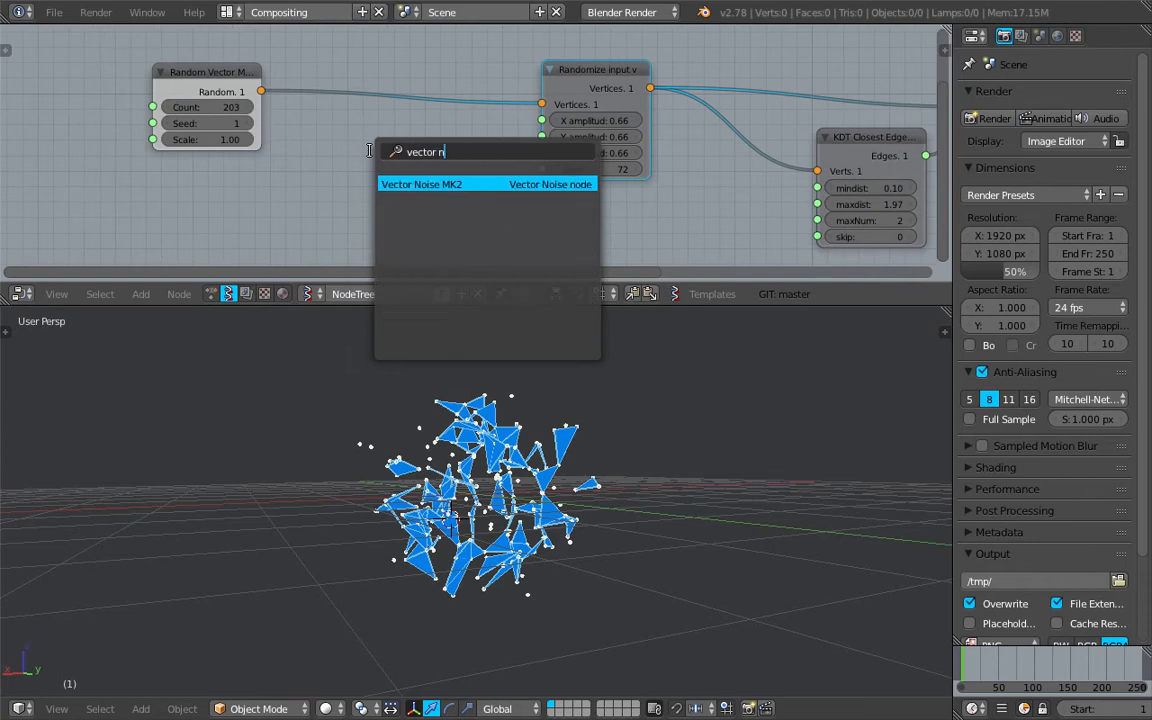
key(Return)
click(369, 151)
scroll(355, 123, down, 2)
drag(270, 95, 130, 90)
- Add a Vector Math node set to ADD
key(shift+a)
text(vector m)
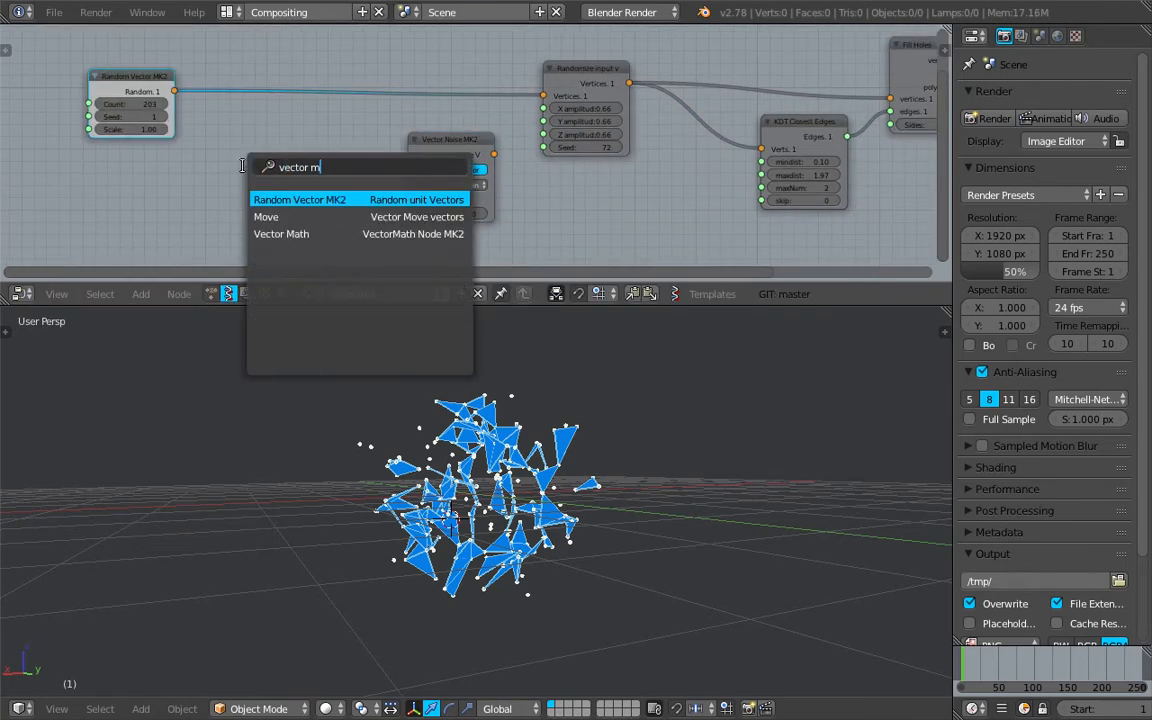
key(Down)
key(Down)
key(Return)
click(250, 175)
click(300, 203)
click(292, 243)
drag(285, 175, 419, 204)
click(419, 204)
scroll(419, 204, up, 2)
scroll(375, 140, down, 2)
- Wire random points into Vector Noise and sum noise with the points in the ADD node
drag(230, 85, 203, 77)
drag(381, 128, 338, 124)
drag(190, 74, 219, 91)
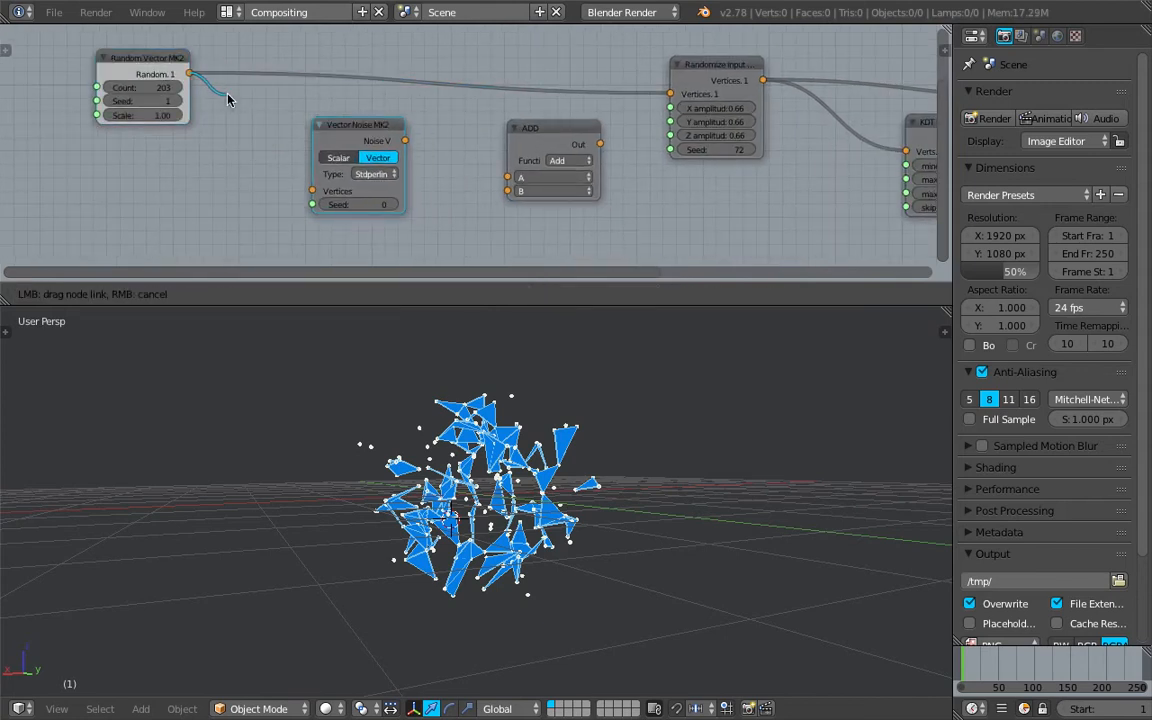
drag(312, 190, 312, 193)
mouse_move(357, 125)
mouse_down()
mouse_move(340, 128)
mouse_move(400, 148)
mouse_up()
drag(503, 178, 508, 178)
drag(190, 74, 508, 191)
mouse_move(555, 130)
mouse_down()
mouse_move(522, 153)
mouse_move(669, 93)
mouse_up()
scroll(292, 141, down, 1)
- Add a Move vectors node
key(shift+a)
click(230, 160)
text(Vector Mathmov)
key(Return)
drag(195, 63, 125, 93)
- Add a Vector in node feeding Move vectors, with offset 0.020
key(shift+a)
click(237, 198)
text(vector i)
key(Return)
click(220, 157)
drag(245, 176, 345, 162)
drag(200, 209, 260, 209)
middle_drag(230, 209, 273, 195)
- Add a Frame info node and link Current Frame into the Vector in node
key(shift+a)
click(160, 190)
text(frame)
key(Down)
key(Return)
click(140, 200)
mouse_move(186, 178)
mouse_down()
mouse_move(252, 200)
mouse_move(252, 228)
mouse_up()
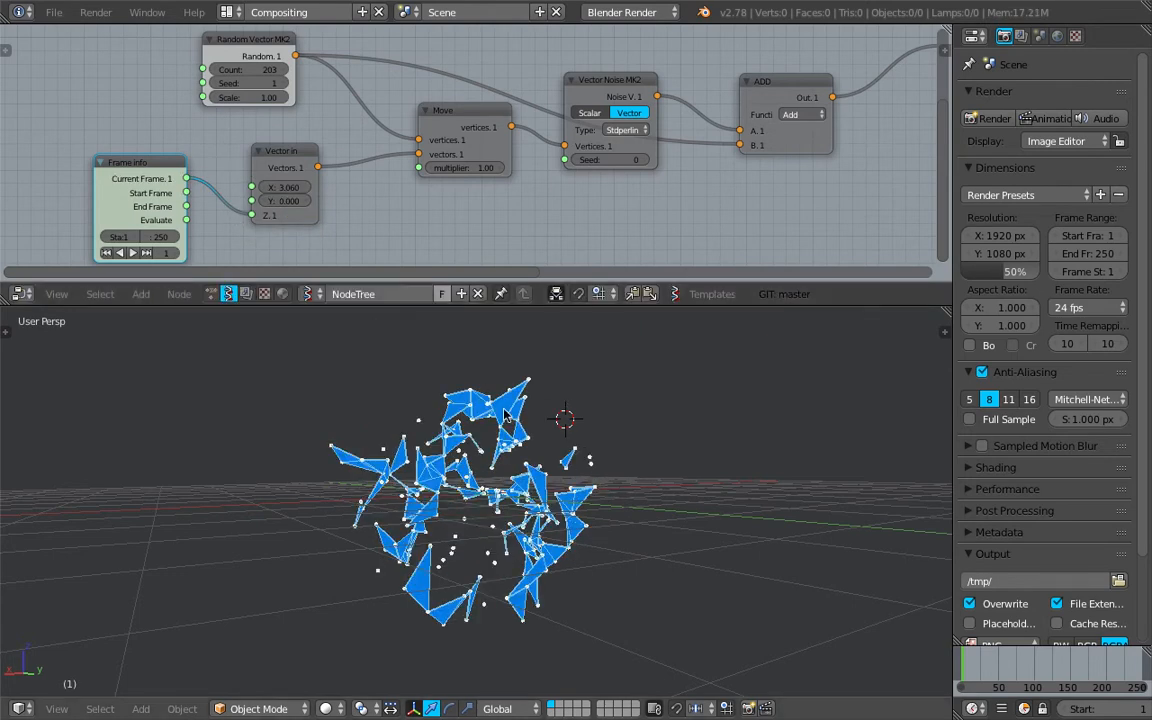
- Play the animation with Alt+A to watch the noise move, then stop with Esc
key(alt+a)
key(Return)
key(Return)
scroll(597, 403, up, 3)
mouse_move(600, 420)
middle_down()
mouse_move(688, 445)
mouse_move(510, 505)
middle_up()
key(Escape)
- Rearrange the KDT and Fill Holes nodes and enlarge the node editor for new nodes
middle_drag(661, 223, 400, 200)
middle_drag(400, 340, 388, 530)
scroll(388, 530, up, 3)
scroll(450, 500, down, 2)
middle_drag(450, 500, 536, 478)
scroll(520, 190, down, 2)
middle_drag(508, 179, 507, 209)
mouse_move(500, 420)
middle_down()
mouse_move(420, 430)
mouse_move(520, 380)
mouse_move(600, 380)
mouse_move(680, 410)
mouse_move(640, 360)
middle_up()
middle_drag(617, 191, 570, 216)
drag(355, 143, 290, 175)
drag(470, 160, 714, 100)
click(714, 100)
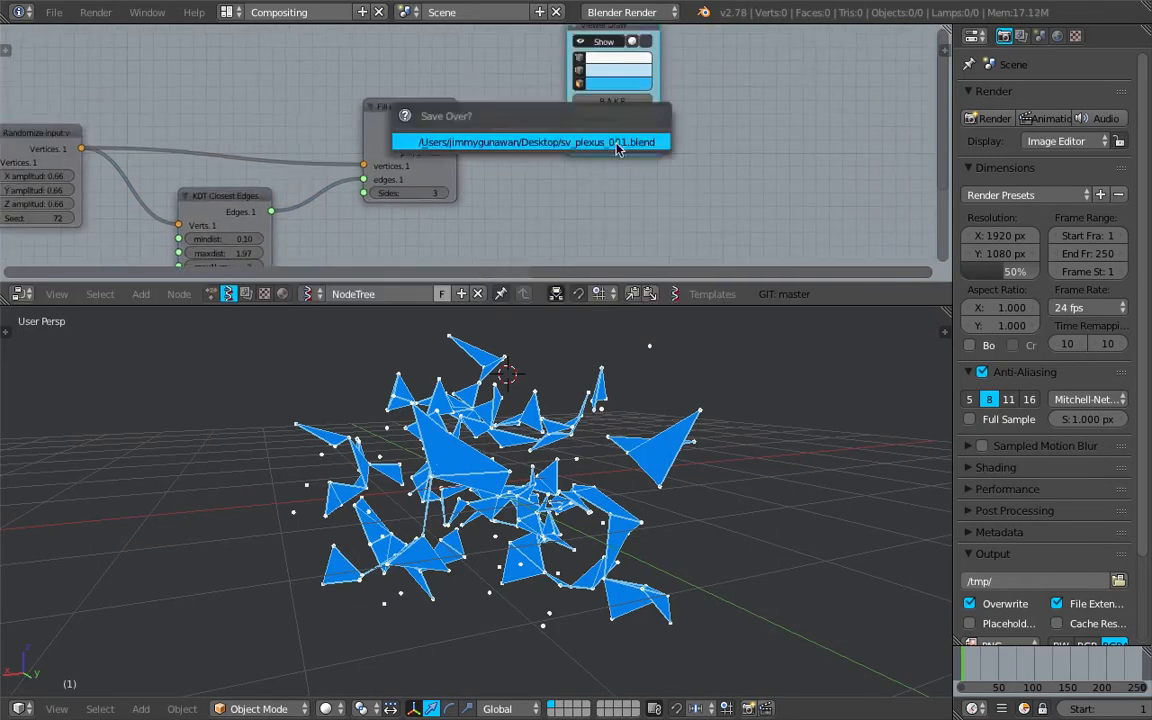
middle_drag(600, 150, 470, 195)
drag(552, 310, 552, 375)
middle_drag(600, 180, 458, 183)
- Add a Polygon Boom node and a Polyline Viewer MK1 node via the node search
key(ctrl+a)
text(Frame infopolygon)
key(Return)
key(shift+a)
click(620, 150)
text(polyl)
key(Return)
click(716, 126)
scroll(716, 126, up, 2)
- Link Fill Holes into Polygon Boom and its vertices into the Polyline Viewer, tube radius 0.08
middle_drag(660, 180, 700, 180)
scroll(600, 225, down, 2)
scroll(655, 257, up, 1)
drag(580, 348, 580, 395)
scroll(490, 230, up, 1)
middle_drag(380, 220, 450, 208)
mouse_move(211, 106)
mouse_down()
mouse_move(487, 212)
mouse_move(544, 212)
mouse_up()
drag(211, 136, 544, 227)
mouse_move(625, 182)
mouse_down()
mouse_move(552, 196)
mouse_move(700, 259)
mouse_up()
middle_drag(600, 520, 675, 503)
key(Return)
drag(760, 210, 786, 210)
drag(757, 100, 624, 105)
- Create the CurveMAT material on the Alpha curve, assign it to the viewer with red diffuse, and play
click(450, 540)
scroll(450, 540, up, 2)
middle_drag(510, 450, 530, 518)
scroll(530, 518, up, 2)
click(1110, 38)
click(1040, 158)
middle_drag(510, 480, 500, 470)
click(640, 183)
click(727, 206)
click(1015, 376)
click(885, 225)
middle_drag(600, 540, 703, 570)
key(alt+a)
- Stop the animation, tidy the node layout and duplicate the Viewer Draw node
key(Escape)
middle_drag(450, 150, 560, 190)
middle_drag(300, 120, 368, 144)
drag(368, 130, 336, 108)
middle_drag(430, 540, 447, 562)
drag(622, 168, 629, 135)
middle_drag(640, 160, 600, 120)
key(shift+d)
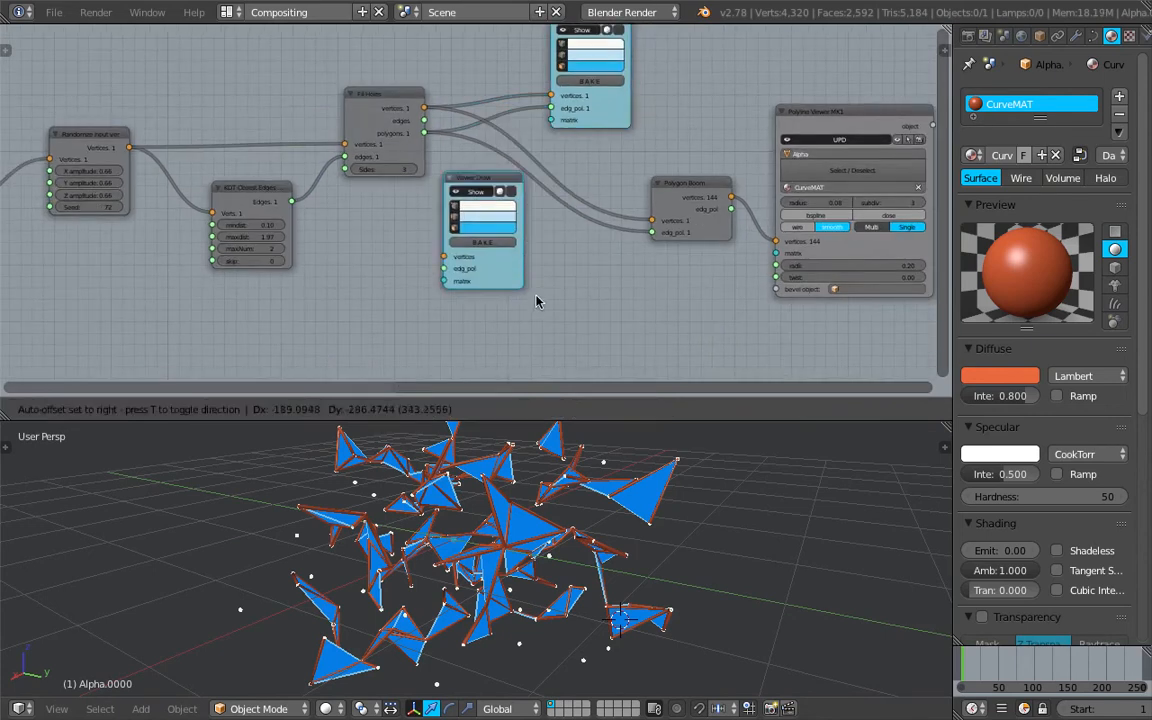
click(500, 280)
middle_drag(500, 280, 391, 184)
drag(348, 140, 315, 153)
- Feed Randomize vertices and KDT edges into the new viewer with yellow-orange edges and cyan faces
mouse_move(205, 93)
mouse_down()
mouse_move(518, 278)
mouse_move(502, 278)
mouse_up()
drag(362, 169, 502, 292)
click(546, 236)
mouse_move(580, 90)
mouse_down()
mouse_move(566, 127)
mouse_move(537, 125)
mouse_up()
middle_drag(520, 440, 548, 500)
scroll(577, 207, up, 2)
click(641, 122)
mouse_move(656, 200)
mouse_down()
mouse_move(656, 175)
mouse_move(681, 175)
mouse_move(655, 165)
mouse_up()
mouse_move(680, 480)
middle_down()
mouse_move(575, 582)
mouse_move(560, 540)
middle_up()
- Change the CurveMAT diffuse colour to green
middle_drag(860, 330, 775, 292)
click(1000, 376)
drag(920, 213, 945, 213)
drag(933, 200, 914, 161)
key(Escape)
- Play the animation and orbit around the plexus to inspect it, then stop at frame 1
mouse_move(575, 560)
middle_down()
mouse_move(660, 480)
mouse_move(668, 504)
middle_up()
drag(663, 420, 663, 255)
scroll(600, 380, up, 3)
middle_drag(668, 425, 529, 376)
middle_drag(397, 112, 435, 135)
mouse_move(369, 122)
middle_down()
mouse_move(400, 60)
mouse_move(368, 136)
middle_up()
key(space)
text(play)
key(Return)
middle_drag(560, 430, 668, 457)
middle_drag(500, 480, 630, 480)
middle_drag(672, 478, 590, 443)
click(590, 443)
middle_drag(326, 168, 466, 168)
scroll(380, 450, up, 2)
middle_drag(360, 463, 443, 437)
mouse_move(405, 440)
middle_down()
mouse_move(488, 465)
mouse_move(412, 432)
mouse_move(260, 418)
mouse_move(545, 437)
mouse_move(422, 462)
middle_up()
mouse_move(380, 480)
middle_down()
mouse_move(340, 452)
mouse_move(595, 432)
mouse_move(437, 455)
middle_up()
mouse_move(437, 455)
middle_down()
mouse_move(300, 430)
mouse_move(442, 474)
middle_up()
key(Escape)
- Toggle KDT Closest Edges maxNum between 1 and 2, then commit an edit on the Random Vector nodes
drag(371, 258, 371, 348)
scroll(371, 220, up, 3)
scroll(371, 220, up, 2)
click(382, 232)
click(474, 231)
click(380, 232)
mouse_move(380, 232)
middle_down()
mouse_move(550, 218)
mouse_move(700, 250)
middle_up()
middle_drag(400, 150, 600, 180)
mouse_move(300, 130)
middle_down()
mouse_move(357, 137)
mouse_move(344, 119)
middle_up()
scroll(326, 93, down, 2)
key(Return)
- Set the Fill Holes node to build four-sided faces
middle_drag(600, 500, 600, 480)
middle_drag(700, 150, 450, 160)
middle_drag(550, 170, 461, 178)
scroll(461, 178, up, 2)
scroll(530, 200, up, 2)
middle_drag(630, 240, 370, 237)
click(672, 66)
- Play the animation, orbit around the result, and stop back at frame 1
middle_drag(610, 480, 606, 560)
key(alt+a)
middle_drag(645, 558, 689, 465)
middle_drag(680, 522, 560, 525)
key(Escape)
mouse_move(590, 530)
middle_down()
mouse_move(543, 480)
mouse_move(520, 485)
middle_up()
- Save over the existing file, start a new default scene and delete all objects
key(ctrl+s)
click(420, 482)
click(54, 12)
click(71, 39)
key(a)
middle_drag(538, 250, 560, 290)
key(a)
key(x)
- Add an Ico Sphere raised above the grid, give it a particle system and play it
key(shift+a)
click(704, 381)
key(g)
click(644, 162)
middle_drag(644, 162, 700, 200)
click(1104, 153)
click(1080, 272)
scroll(690, 432, up, 1)
key(alt+a)
- In the Compositing layout, create an Animation Nodes tree and insert the Network from Particles template using polygons
click(266, 13)
click(266, 52)
click(212, 419)
click(361, 423)
click(775, 420)
click(735, 365)
click(800, 386)
click(802, 493)
click(489, 297)
- Use the Icosphere as particle source, add a Cube and output the network mesh into it at the origin
click(190, 162)
click(200, 184)
middle_drag(450, 182, 200, 200)
middle_drag(400, 200, 300, 230)
drag(553, 96, 580, 94)
click(617, 528)
key(shift+a)
click(675, 67)
click(537, 147)
click(549, 172)
key(alt+g)
scroll(713, 512, up, 4)
scroll(679, 466, down, 2)
scroll(756, 527, up, 2)
- Rearrange the screen areas for a larger 3D view and play the particle network animation
drag(737, 432, 677, 178)
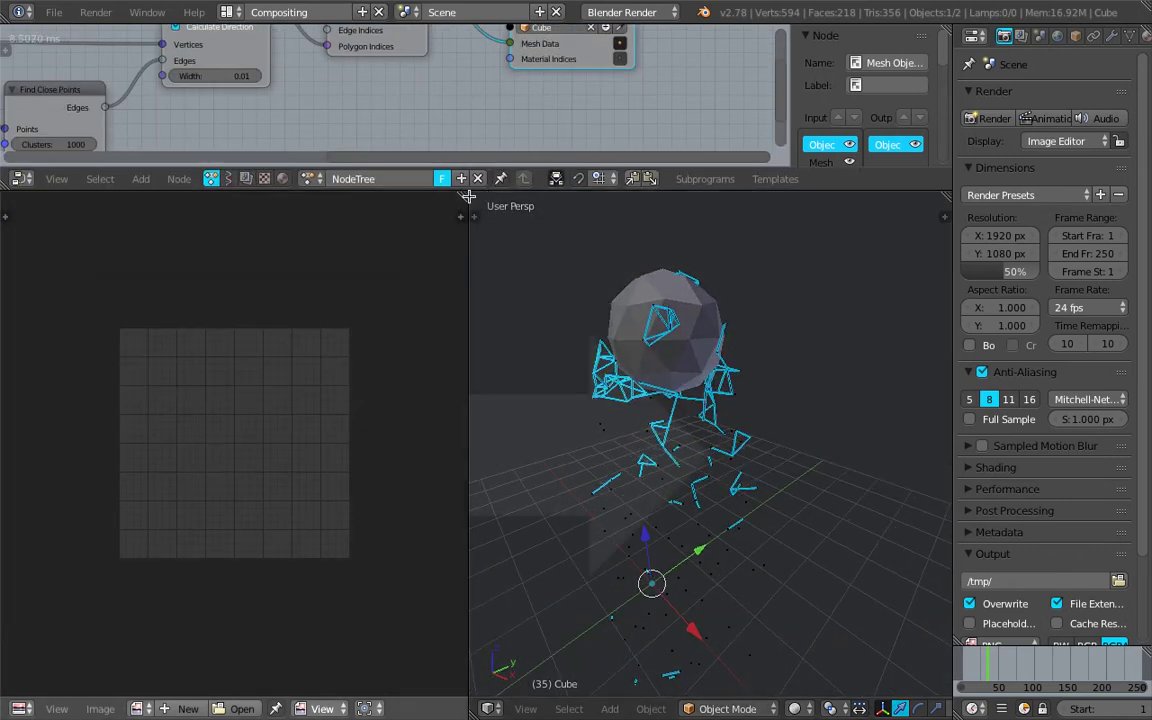
drag(466, 210, 329, 206)
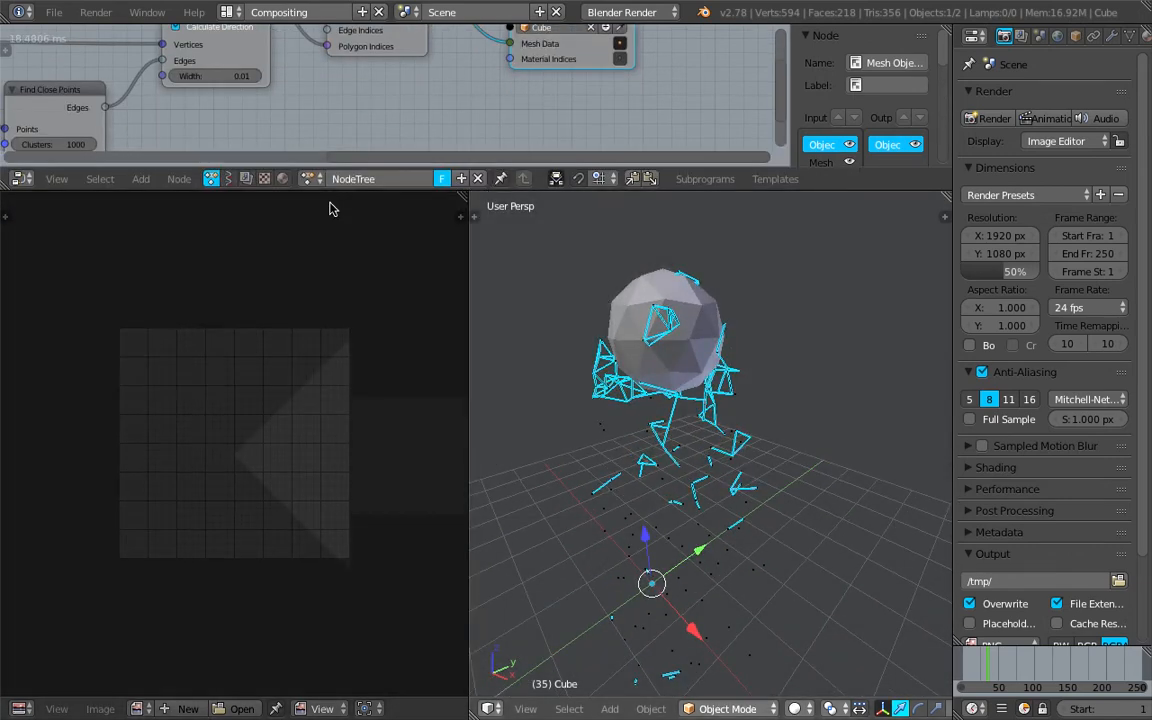
mouse_move(388, 330)
middle_down()
mouse_move(605, 393)
mouse_move(595, 398)
middle_up()
scroll(605, 393, down, 2)
key(alt+a)
key(Escape)
- Reopen the recent sv_plexus file and re-enable the Viewer Draw node's drawing
click(56, 12)
mouse_move(118, 75)
click(262, 62)
scroll(540, 230, down, 1)
middle_drag(560, 230, 488, 193)
click(490, 195)
click(490, 195)
shift+middle_drag(614, 180, 540, 130)
scroll(524, 436, up, 5)
mouse_move(590, 492)
middle_down()
mouse_move(514, 428)
mouse_move(548, 488)
mouse_move(530, 576)
middle_up()
scroll(548, 488, down, 3)
scroll(560, 150, down, 3)
drag(495, 191, 518, 199)
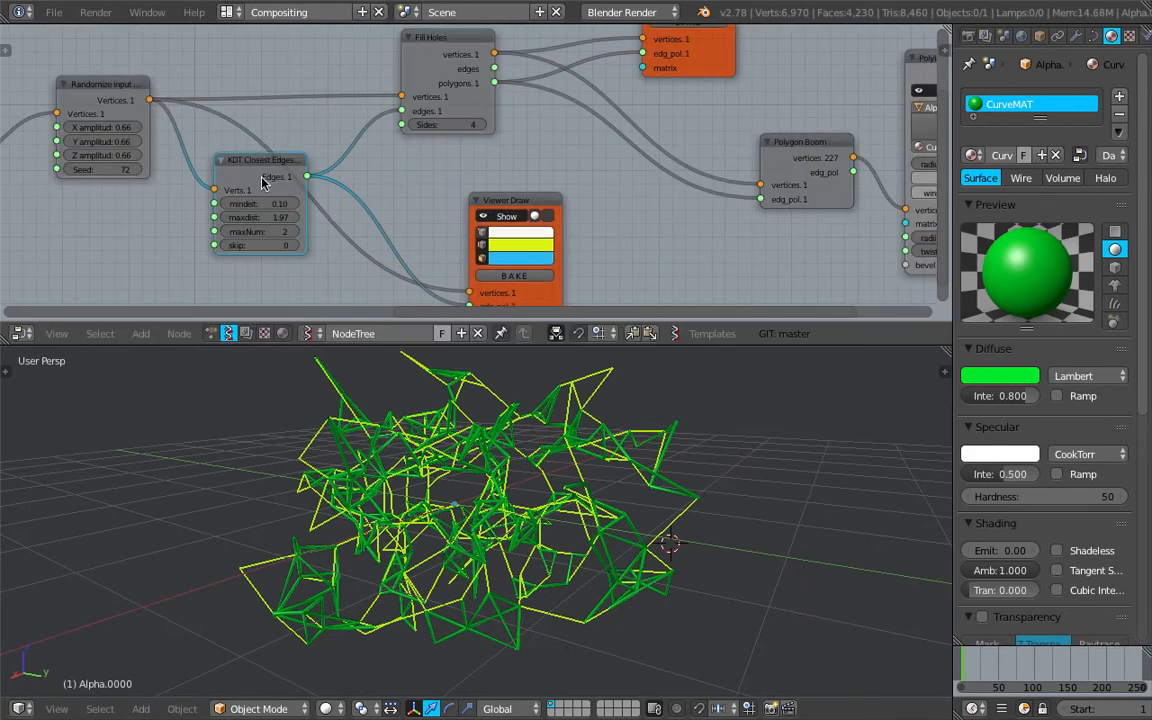
drag(260, 160, 303, 222)
middle_drag(548, 488, 560, 500)
- Save the file under a new name and tidy the node layout around Fill Holes and Polygon Boom
click(54, 12)
click(87, 168)
click(1088, 60)
scroll(436, 73, up, 2)
middle_drag(523, 90, 507, 103)
middle_drag(195, 130, 211, 132)
middle_drag(450, 78, 410, 150)
drag(636, 345, 633, 425)
drag(715, 195, 692, 187)
middle_drag(455, 120, 534, 107)
drag(534, 107, 570, 62)
- Feed Randomize Vertices and KDT Closest Edges directly into Polygon Boom and rearrange the nodes
drag(237, 147, 735, 204)
mouse_move(370, 252)
mouse_down()
mouse_move(337, 263)
mouse_move(738, 216)
mouse_up()
drag(537, 237, 555, 70)
middle_drag(700, 250, 521, 218)
drag(520, 218, 405, 240)
drag(717, 158, 583, 170)
drag(478, 36, 620, 33)
middle_drag(594, 122, 580, 153)
- Show Viewer Draw faces in light blue-purple and thin the Polyline tube radius to 0.02
click(595, 64)
click(600, 102)
mouse_move(625, 160)
mouse_down()
mouse_move(636, 147)
mouse_move(632, 160)
mouse_up()
scroll(600, 220, up, 4)
double_click(557, 211)
text(2)
key(Return)
middle_drag(694, 566, 773, 457)
drag(698, 400, 698, 270)
drag(953, 130, 848, 130)
- Enable Blend Sky and set the viewport to Only Render with World Background shown
click(952, 37)
click(955, 295)
key(n)
scroll(740, 535, down, 5)
scroll(740, 591, down, 5)
click(744, 558)
scroll(740, 560, down, 3)
click(700, 477)
scroll(455, 478, up, 4)
- Make the CurveMAT diffuse colour red and thicken the tubes to radius 0.05
click(1041, 36)
click(920, 376)
mouse_move(912, 238)
mouse_down()
mouse_move(919, 262)
mouse_move(937, 202)
mouse_move(892, 197)
mouse_up()
drag(505, 145, 548, 146)
key(space)
click(440, 430)
mouse_move(452, 468)
middle_down()
mouse_move(481, 522)
mouse_move(383, 485)
middle_up()
middle_drag(296, 475, 480, 400)
- Save over the existing file and play the plexus animation with Alt+A
key(ctrl+s)
click(529, 443)
middle_drag(529, 443, 505, 456)
key(alt+a)
key(Escape)
middle_drag(297, 192, 200, 150)
mouse_move(400, 150)
middle_down()
mouse_move(300, 140)
mouse_move(467, 155)
middle_up()
drag(452, 145, 452, 113)
click(287, 94)
scroll(288, 91, down, 1)
scroll(285, 120, down, 2)
scroll(283, 143, down, 1)
drag(372, 113, 387, 103)
drag(266, 165, 320, 152)
drag(688, 87, 688, 87)
drag(266, 165, 541, 198)
mouse_move(400, 95)
mouse_down()
mouse_move(382, 67)
mouse_move(355, 67)
mouse_up()
drag(266, 165, 570, 180)
drag(790, 194, 790, 196)
mouse_move(431, 408)
middle_down()
mouse_move(503, 435)
mouse_move(440, 470)
middle_up()
key(alt+a)
middle_drag(270, 478, 430, 490)
scroll(430, 490, up, 3)
mouse_move(440, 450)
middle_down()
mouse_move(535, 388)
mouse_move(520, 370)
middle_up()
scroll(520, 375, up, 3)
middle_drag(537, 141, 400, 100)
scroll(390, 145, up, 2)
scroll(390, 120, up, 2)
drag(427, 178, 440, 178)
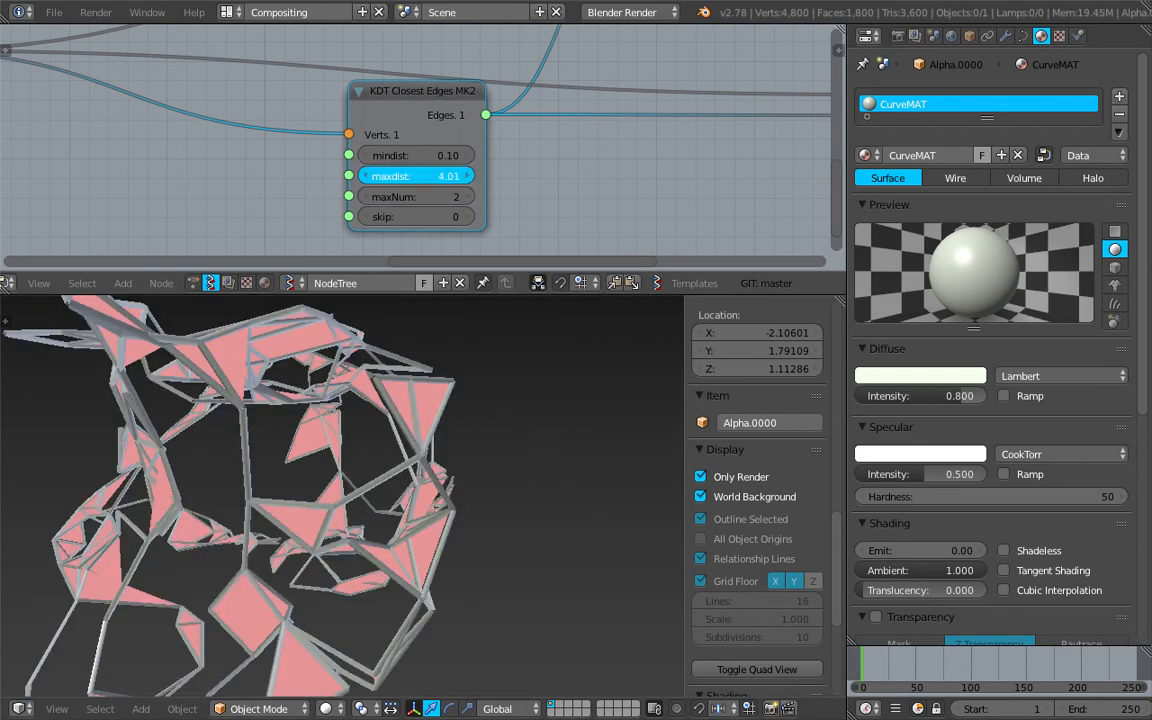